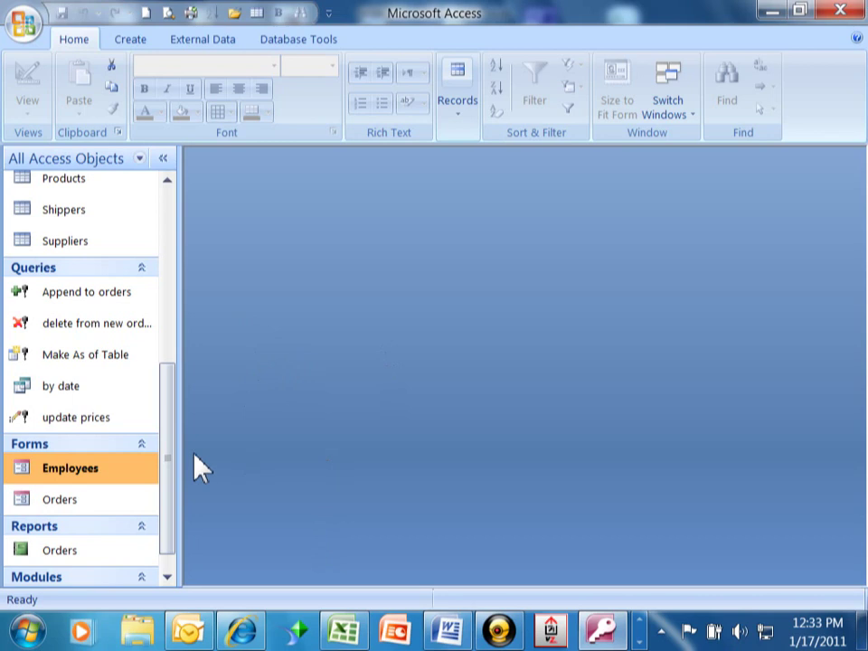
Scroll the navigation pane and open the Orders form from the Forms group
{"action": "left_click", "coordinate": [167, 573]}
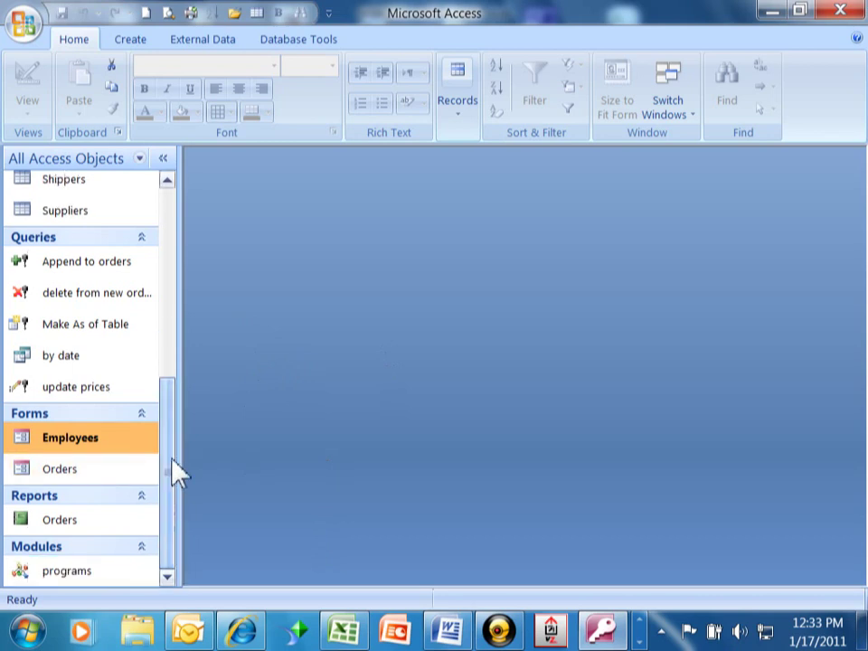
{"action": "double_click", "coordinate": [38, 471]}
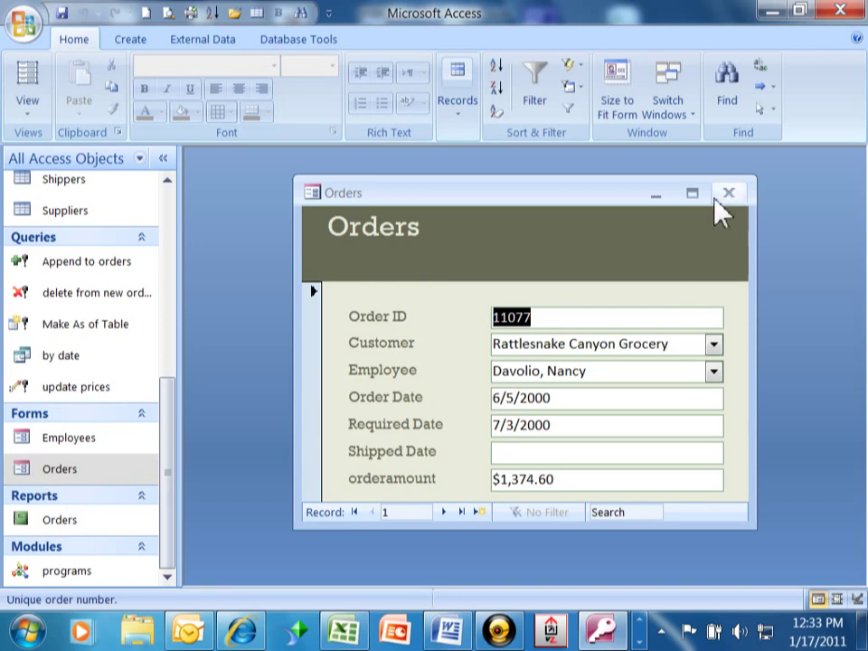
Maximize the Orders form window so order 11077 fills the workspace
{"action": "left_click", "coordinate": [691, 193]}
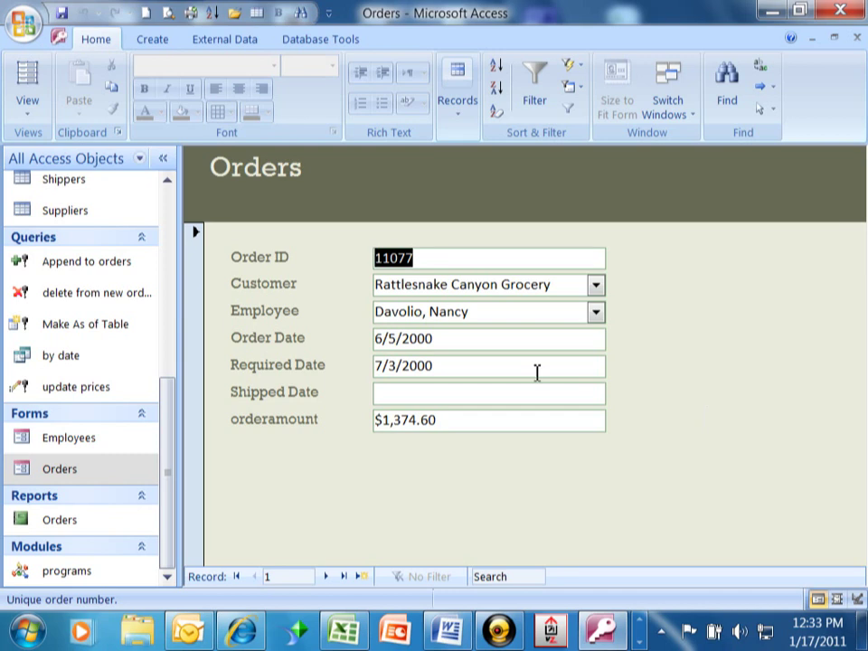
{"action": "double_click", "coordinate": [65, 515]}
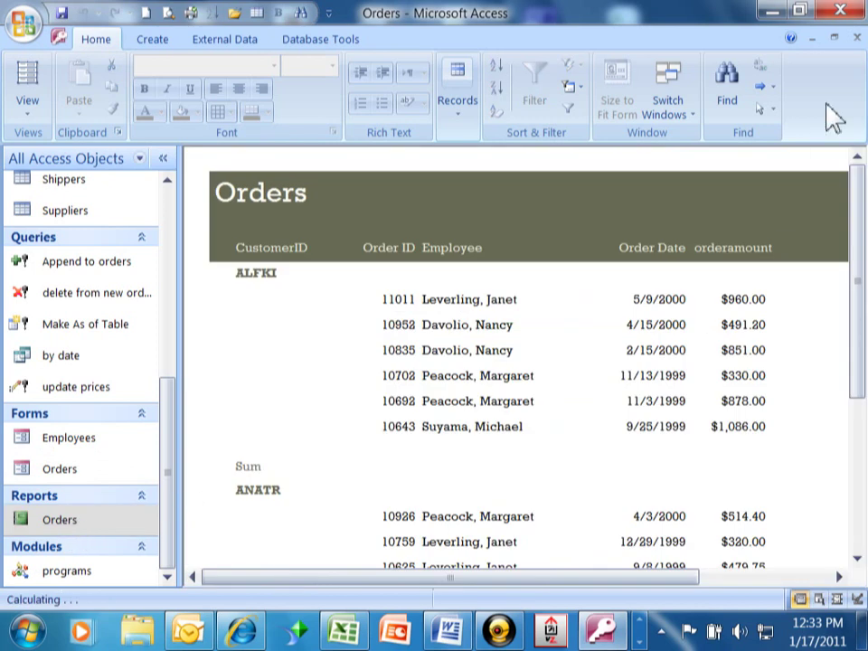
{"action": "left_click", "coordinate": [857, 38]}
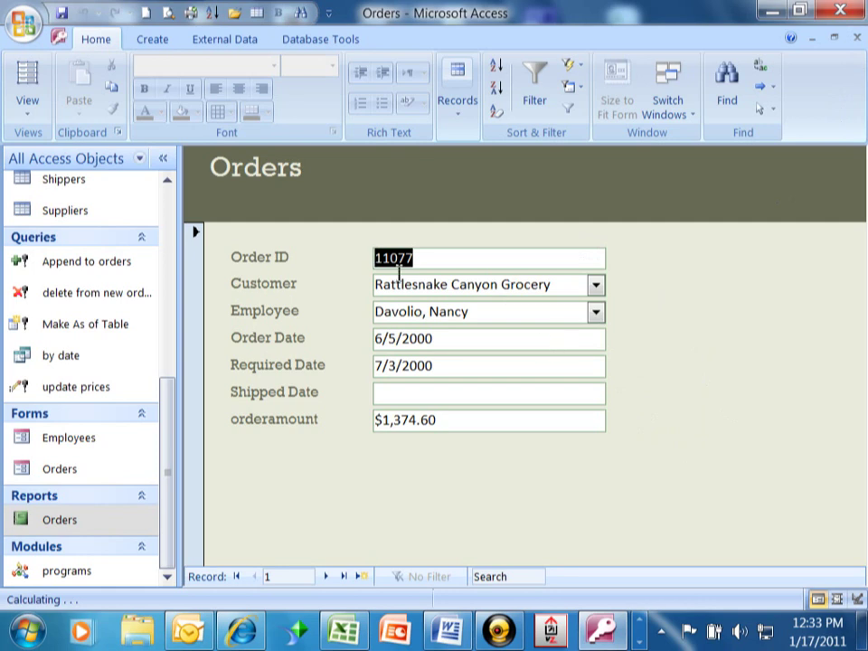
Switch the Orders form to Design View and place a command button in the Form Header
{"action": "left_click", "coordinate": [28, 118]}
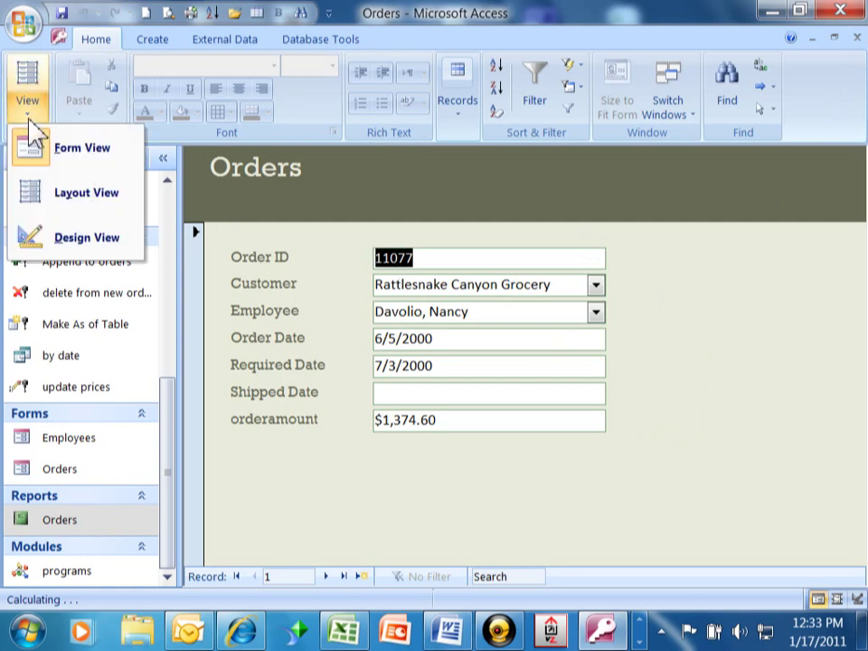
{"action": "left_click", "coordinate": [85, 240]}
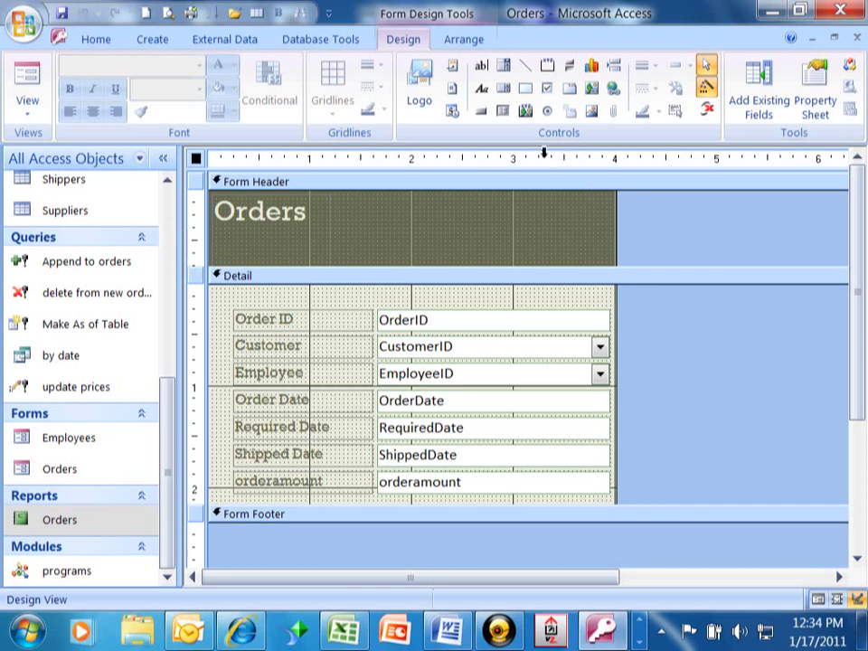
{"action": "left_click", "coordinate": [485, 112]}
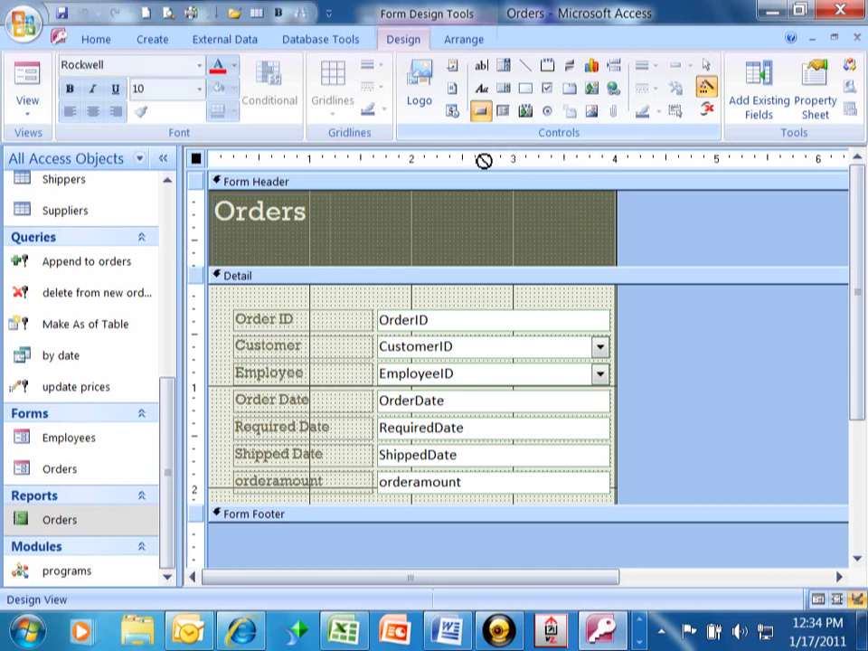
{"action": "left_click", "coordinate": [413, 211]}
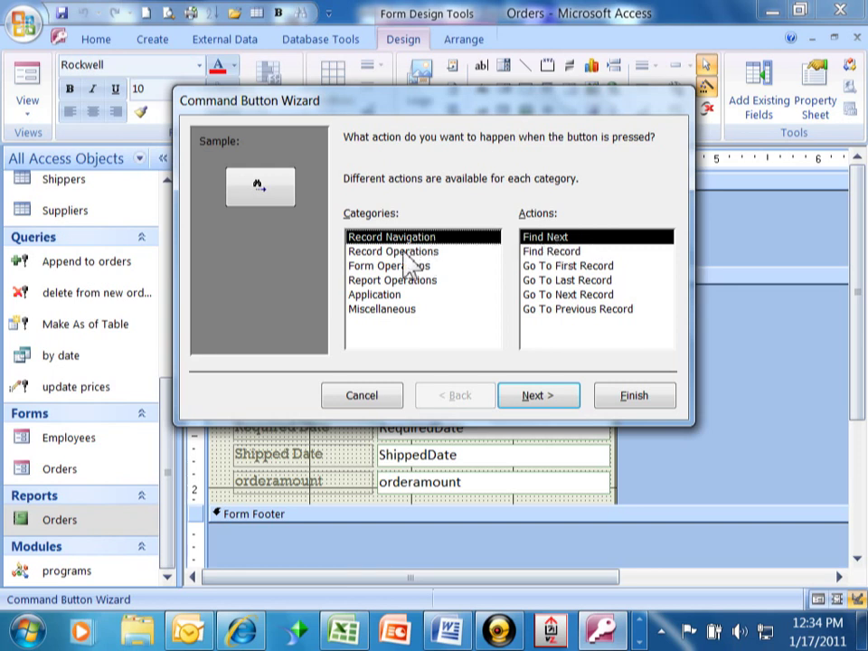
Review the Record, Form, Report, Application and Miscellaneous categories, then return to Report Operations
{"action": "left_click", "coordinate": [404, 253]}
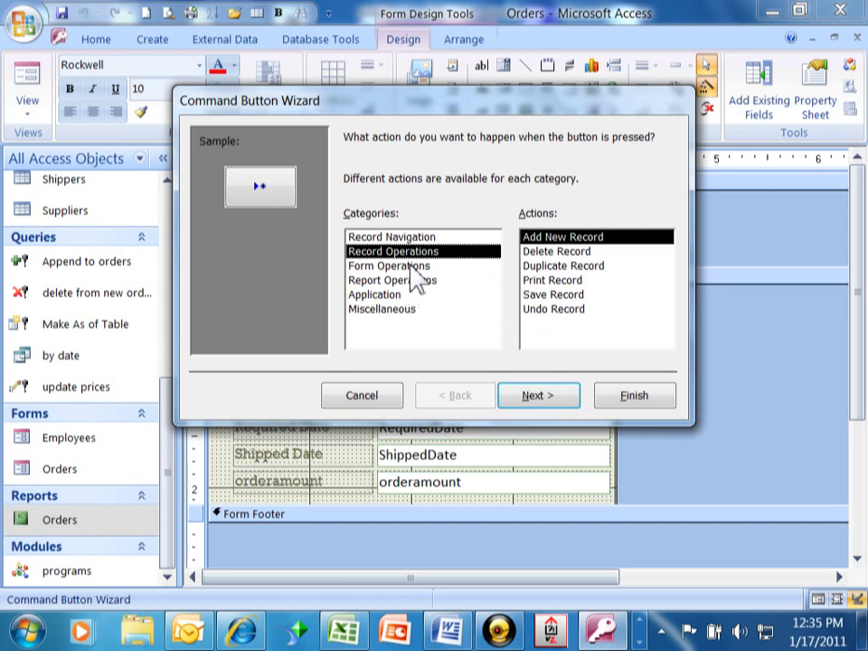
{"action": "left_click", "coordinate": [410, 267]}
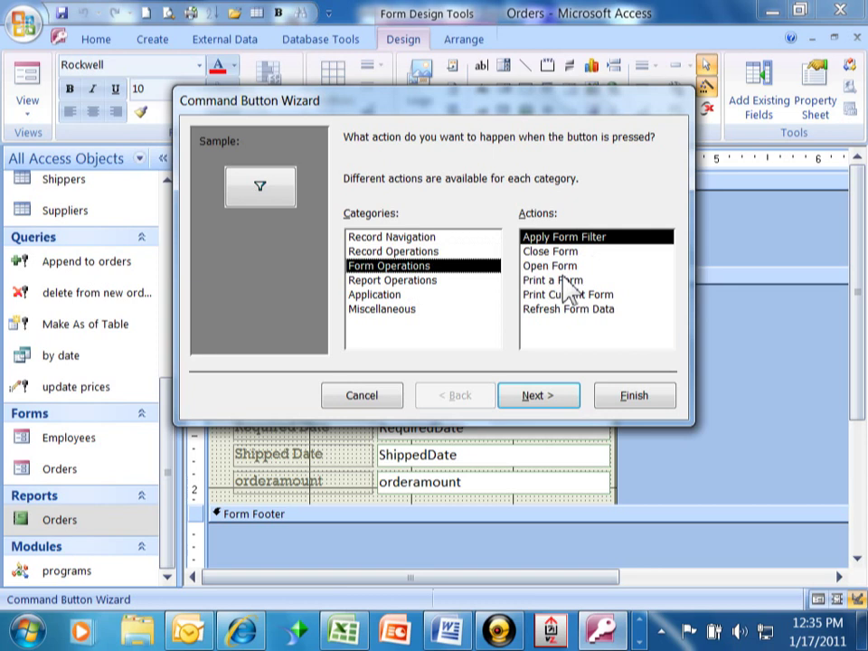
{"action": "left_click", "coordinate": [408, 282]}
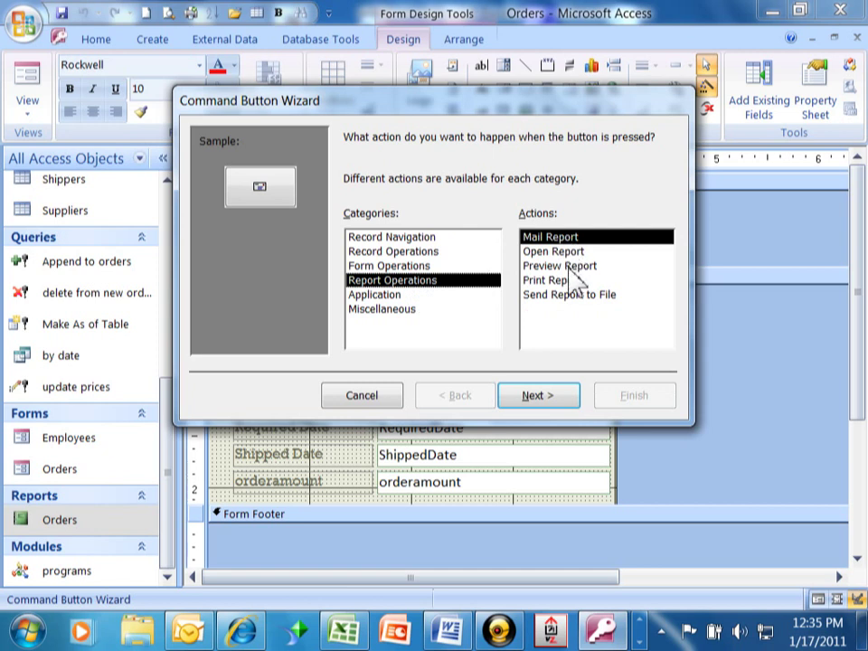
{"action": "left_click", "coordinate": [373, 297]}
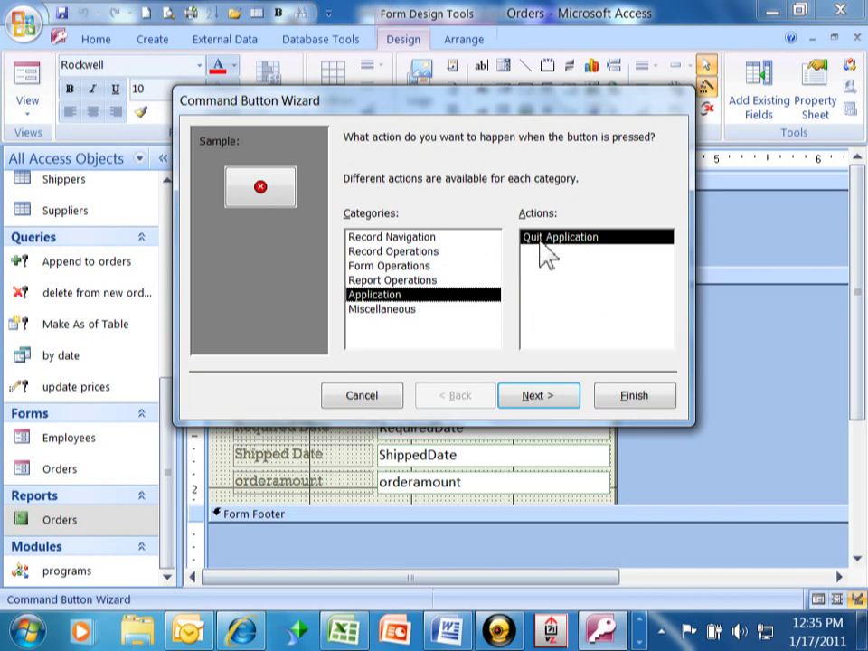
{"action": "left_click", "coordinate": [383, 310]}
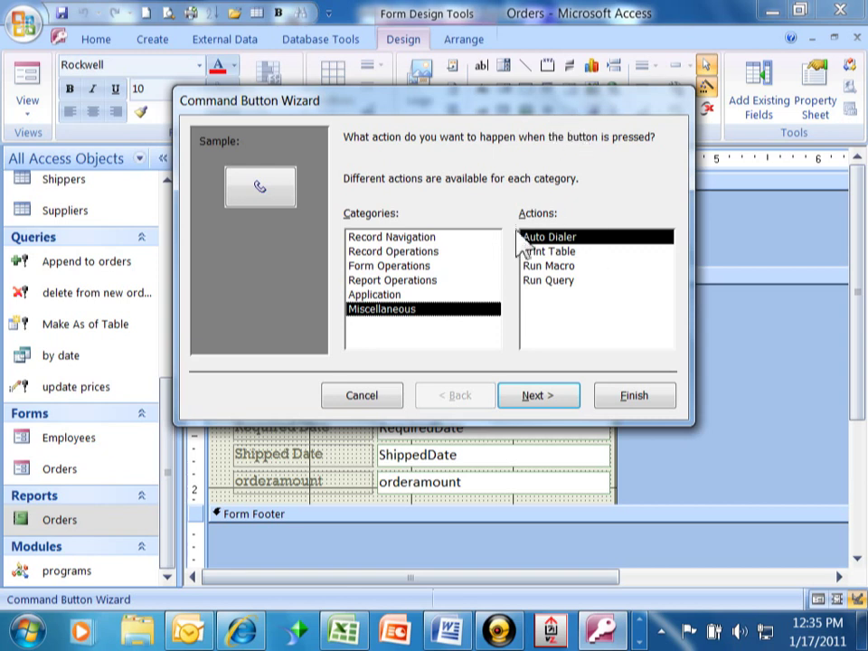
{"action": "left_click", "coordinate": [370, 282]}
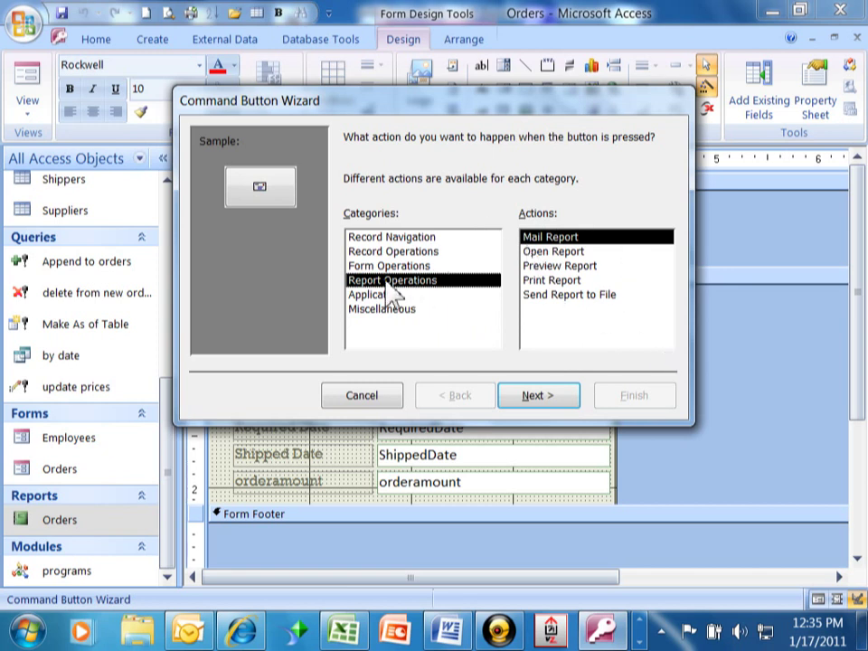
Set the button action to Preview Report and keep Orders as the report
{"action": "left_click", "coordinate": [548, 265]}
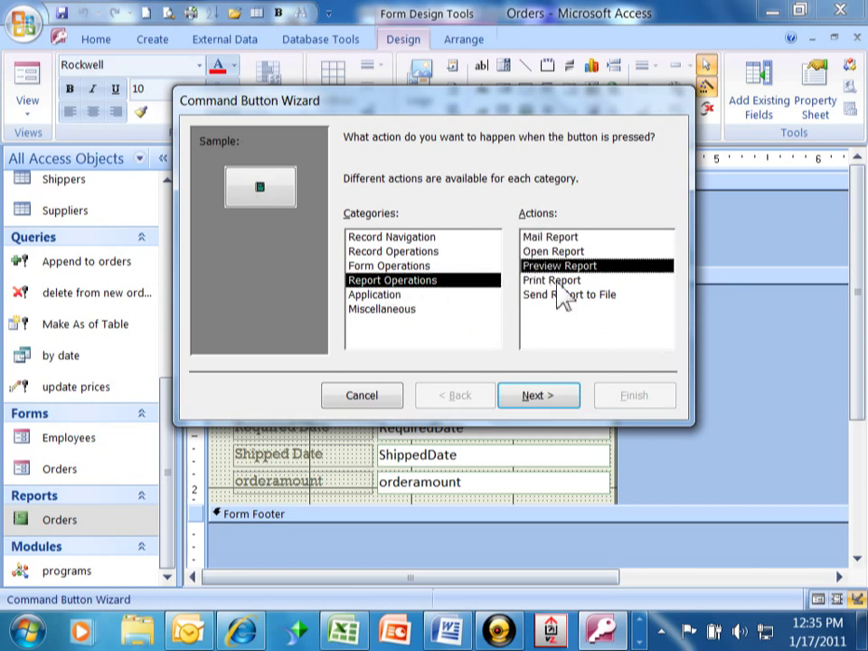
{"action": "left_click", "coordinate": [536, 404]}
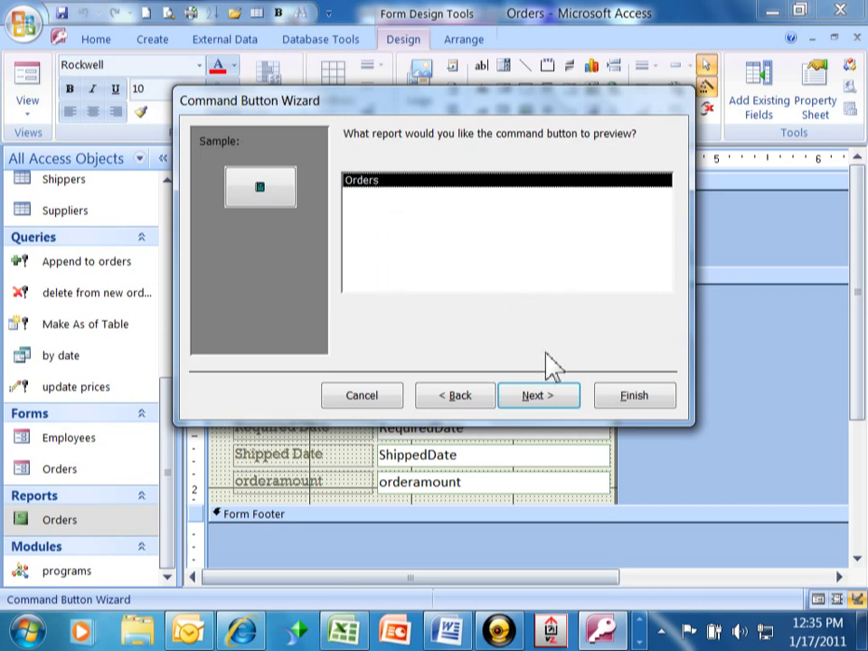
{"action": "left_click", "coordinate": [530, 397]}
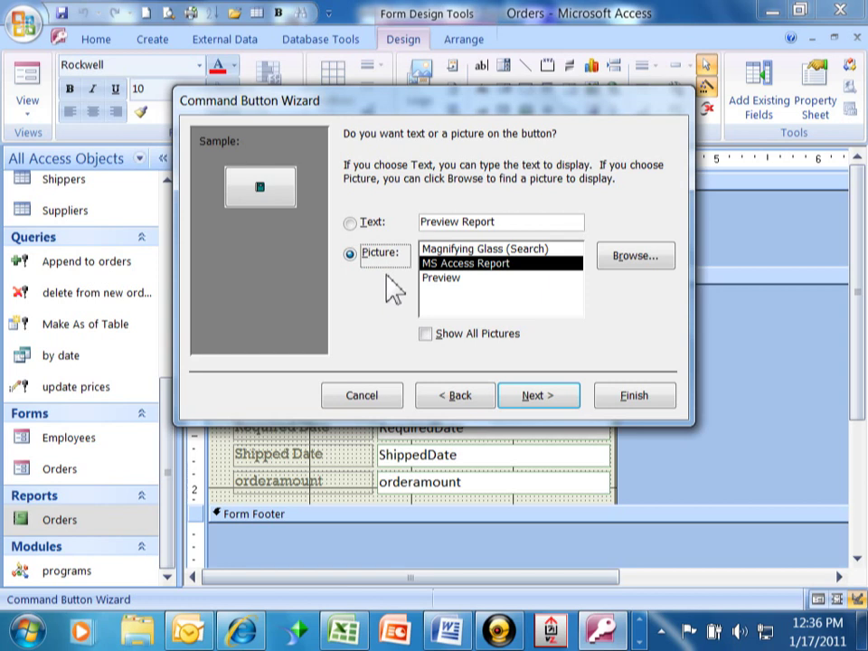
Browse the full set of button pictures, trying Preview and several others
{"action": "key", "text": "Up"}
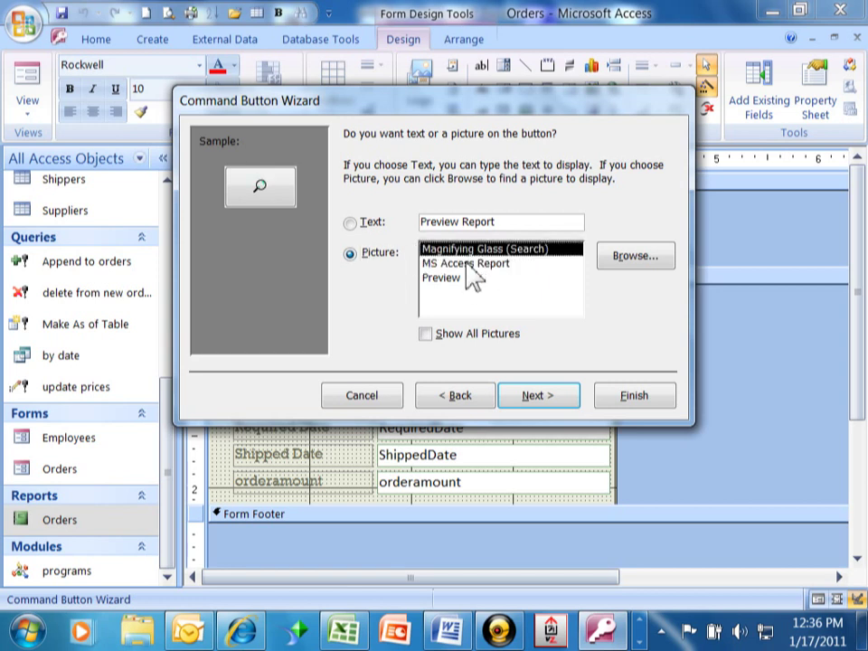
{"action": "key", "text": "Down"}
{"action": "left_click", "coordinate": [454, 279]}
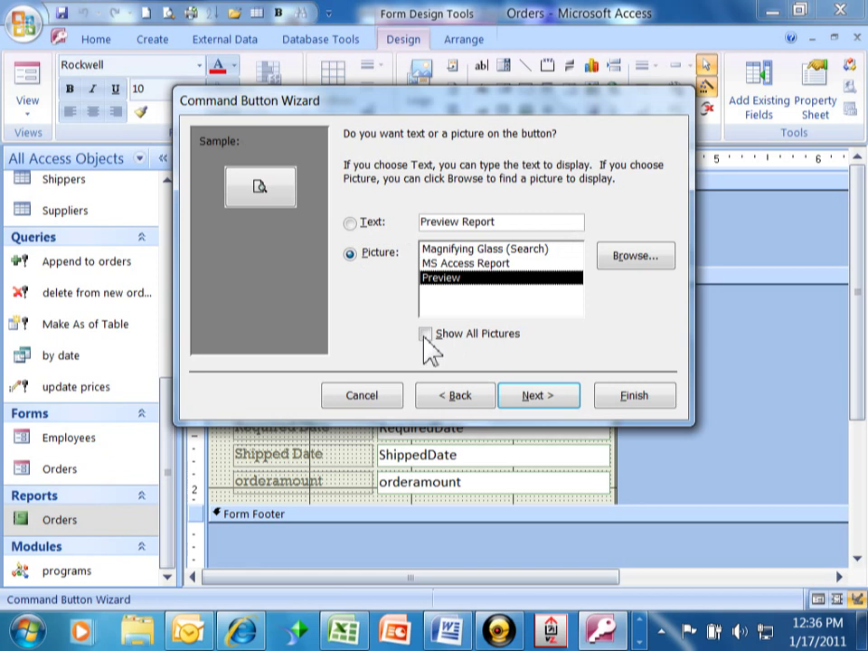
{"action": "left_click", "coordinate": [425, 335]}
{"action": "left_click", "coordinate": [443, 291]}
{"action": "left_click", "coordinate": [456, 278]}
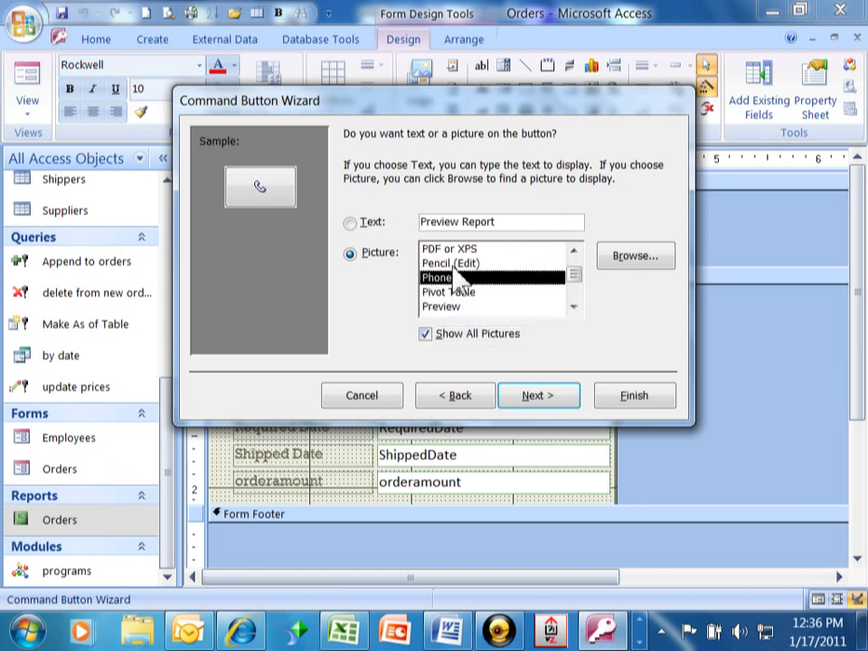
{"action": "left_click", "coordinate": [457, 264]}
{"action": "left_click", "coordinate": [461, 250]}
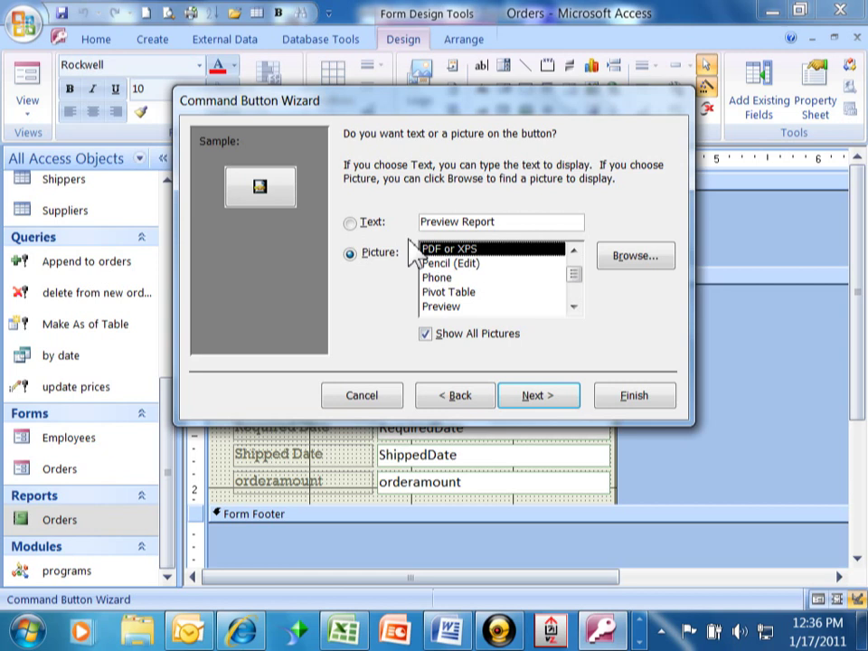
Switch the button to a text caption reading 'Run Orders Report'
{"action": "left_click", "coordinate": [359, 226]}
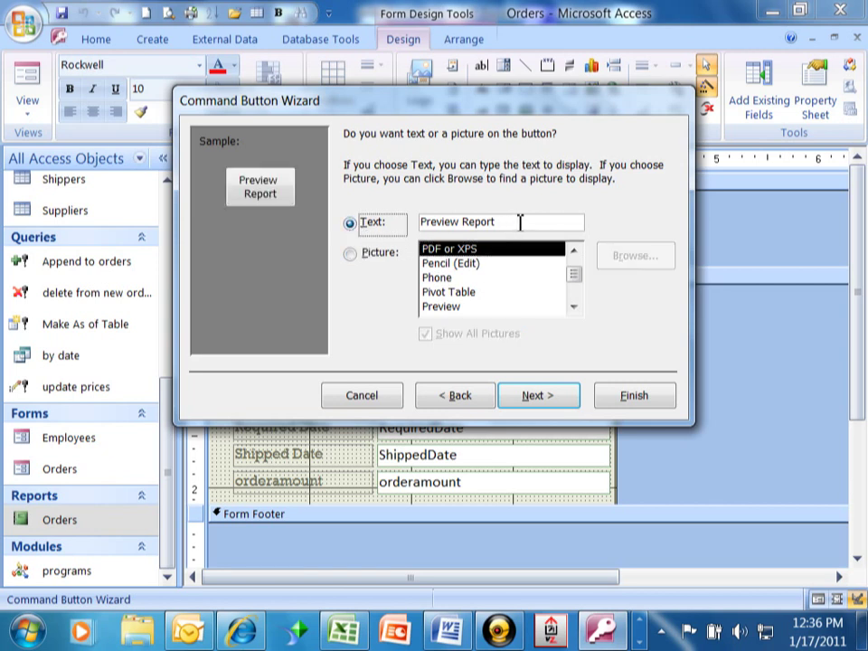
{"action": "left_click_drag", "start_coordinate": [519, 222], "coordinate": [392, 227]}
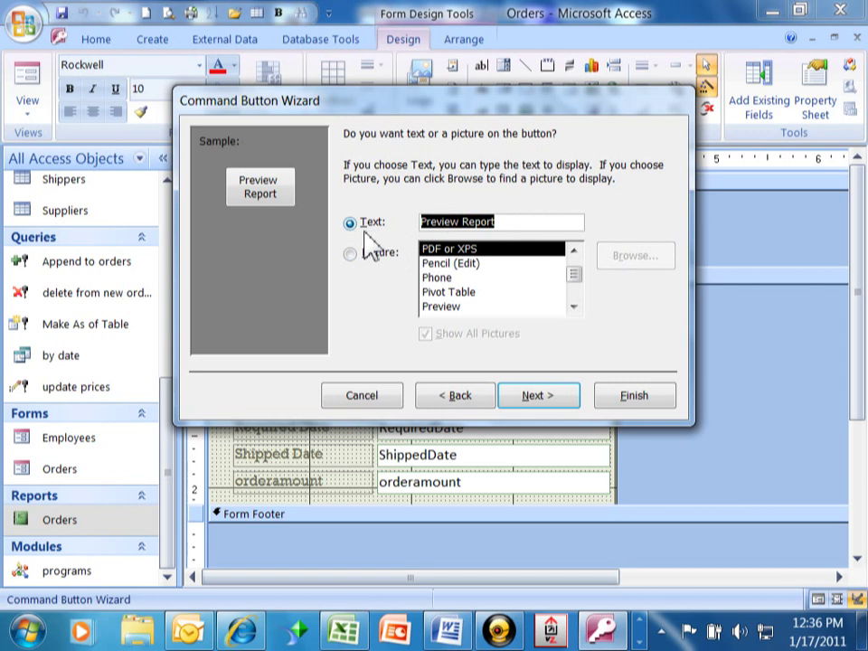
{"action": "type", "text": "Run"}
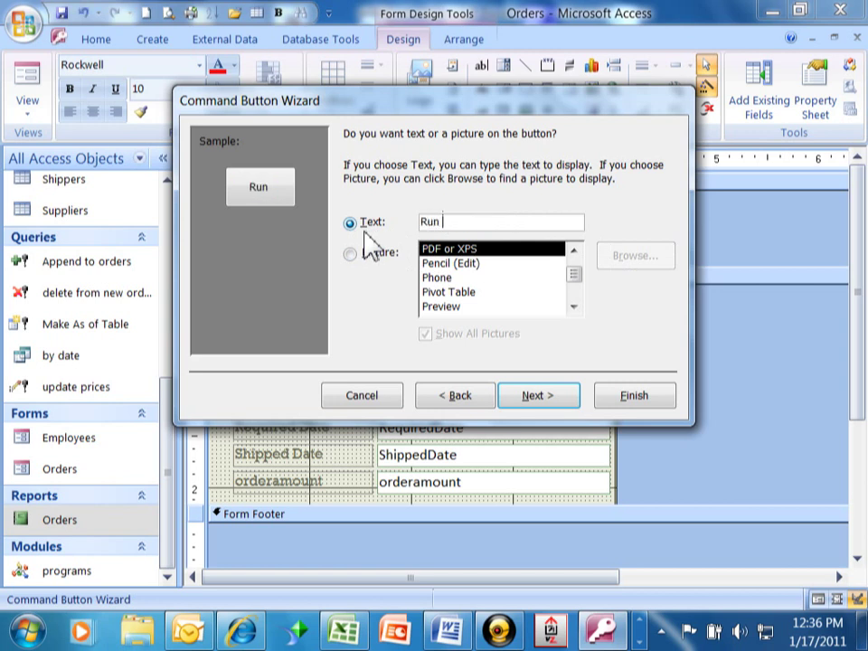
{"action": "type", "text": "Orders"}
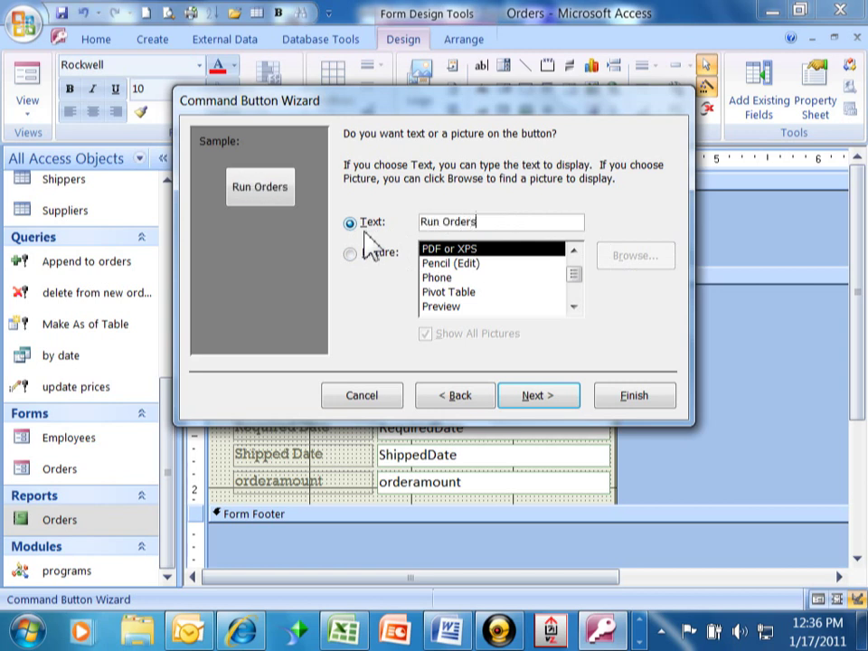
{"action": "type", "text": " Report"}
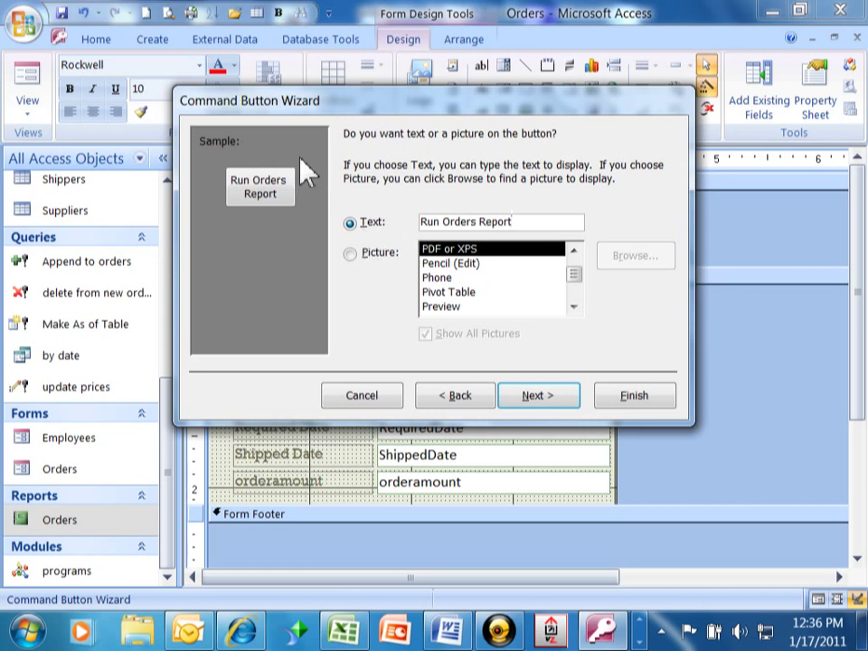
{"action": "left_click", "coordinate": [535, 399]}
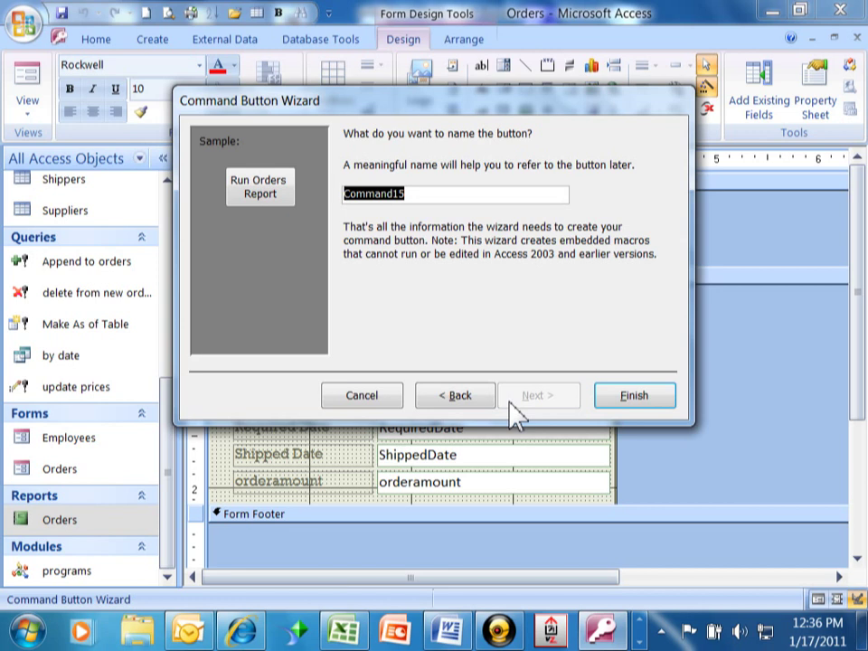
Name the button order_report_button and finish the wizard
{"action": "type", "text": "reports"}
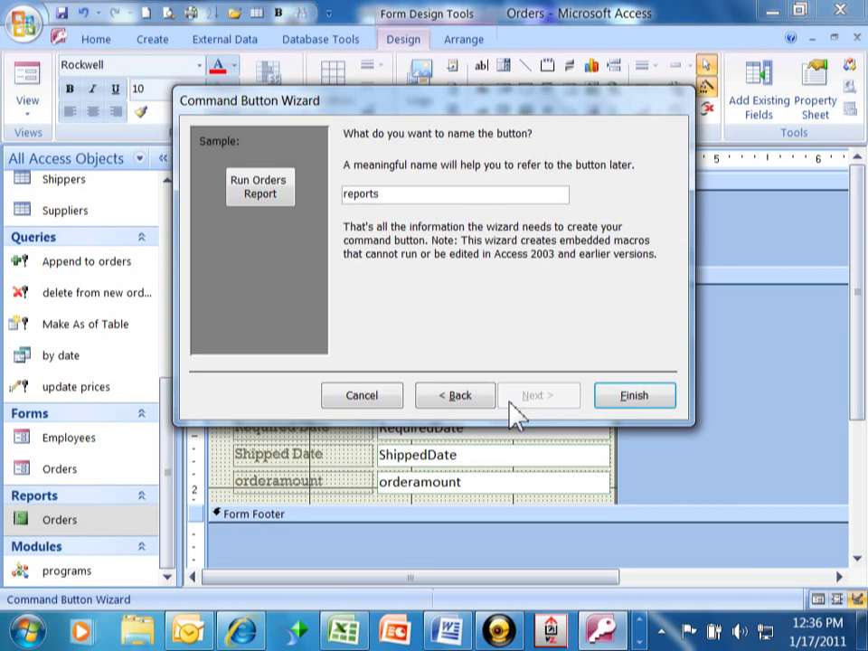
{"action": "key", "text": "BackSpace"}
{"action": "key", "text": "BackSpace"}
{"action": "key", "text": "BackSpace"}
{"action": "key", "text": "BackSpace"}
{"action": "key", "text": "BackSpace"}
{"action": "type", "text": "orderreport"}
{"action": "key", "text": "BackSpace"}
{"action": "key", "text": "BackSpace"}
{"action": "key", "text": "BackSpace"}
{"action": "key", "text": "BackSpace"}
{"action": "key", "text": "BackSpace"}
{"action": "key", "text": "BackSpace"}
{"action": "type", "text": "_report_button"}
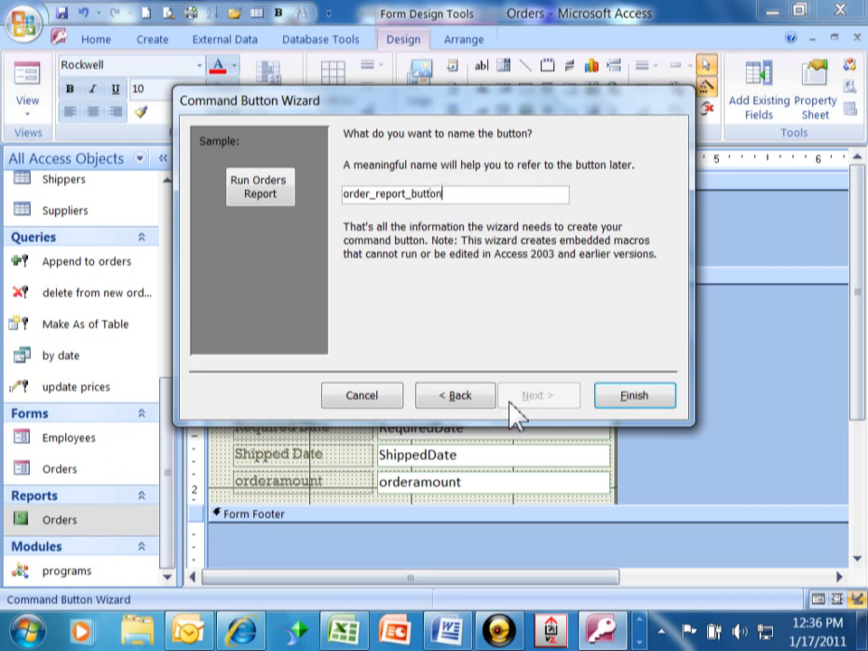
{"action": "left_click", "coordinate": [635, 403]}
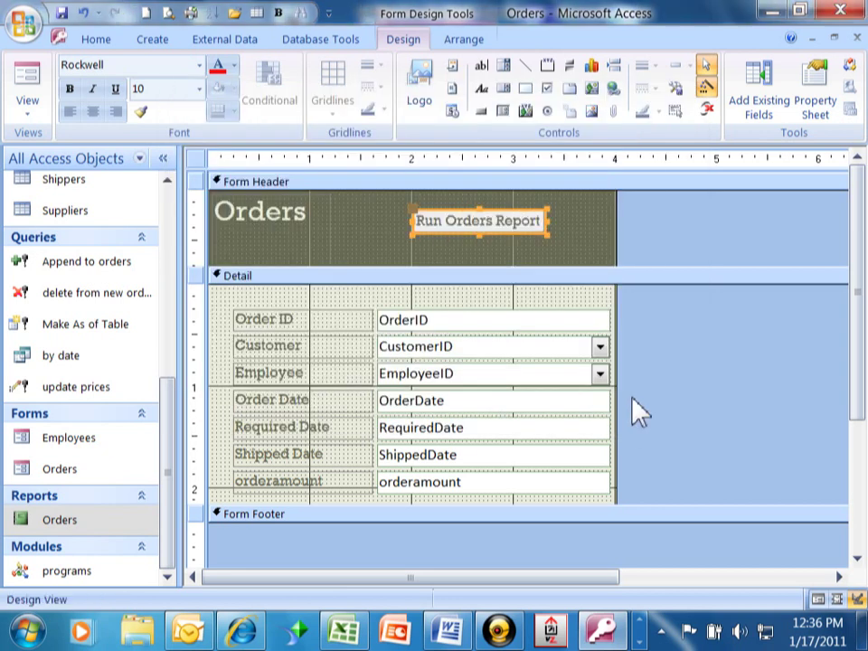
Add an extra Command16 button, cancel its wizard, and delete it
{"action": "left_click", "coordinate": [493, 262]}
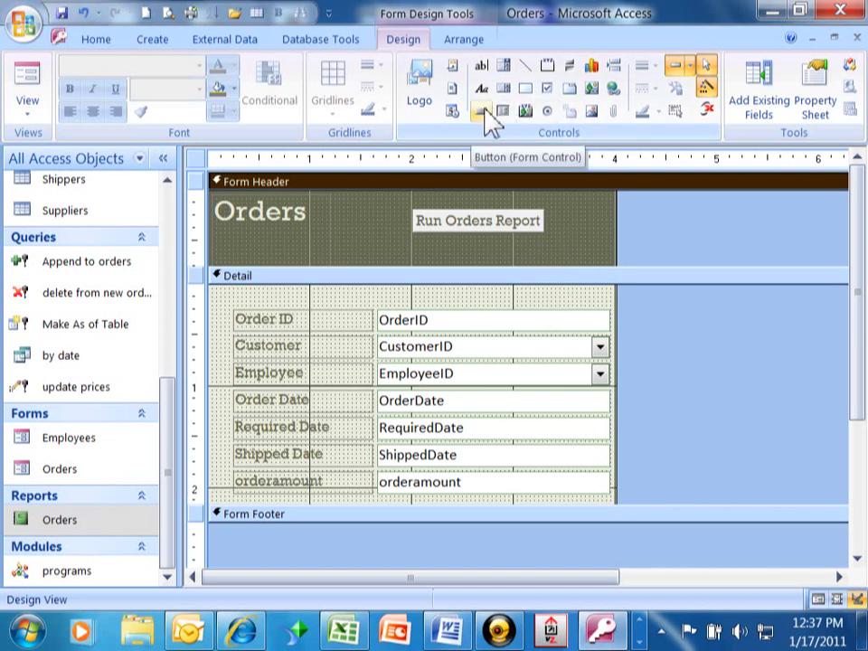
{"action": "left_click", "coordinate": [482, 111]}
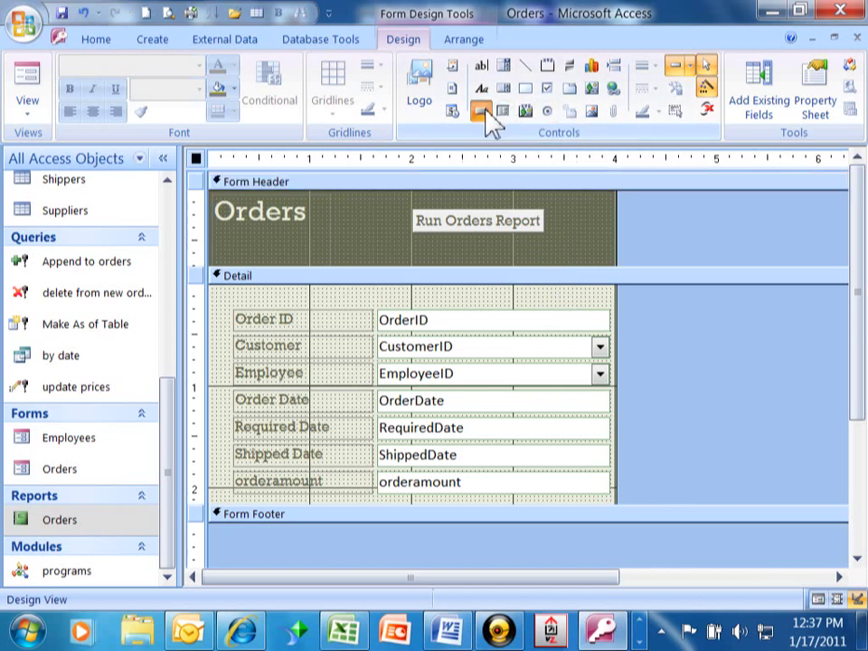
{"action": "left_click", "coordinate": [578, 215]}
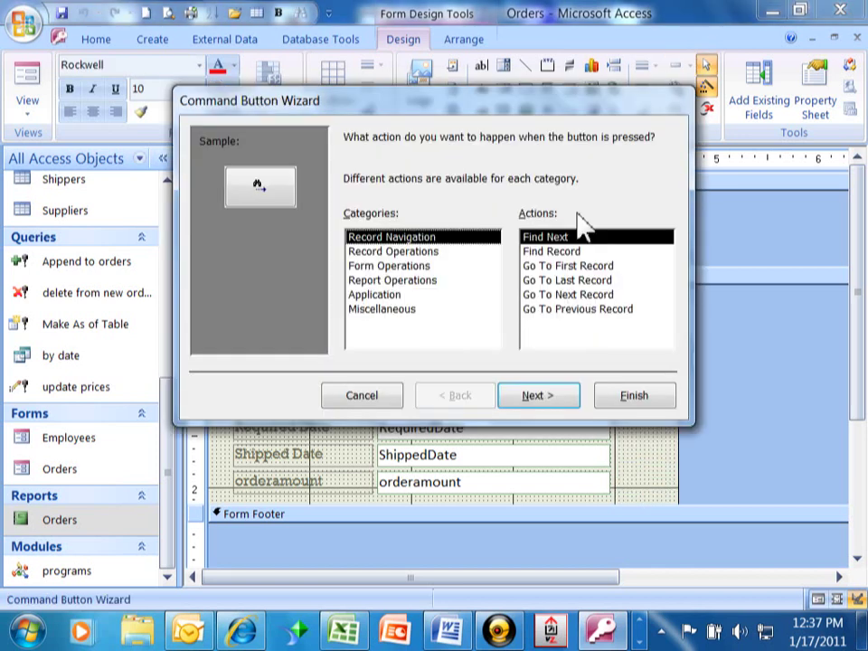
{"action": "left_click", "coordinate": [364, 407]}
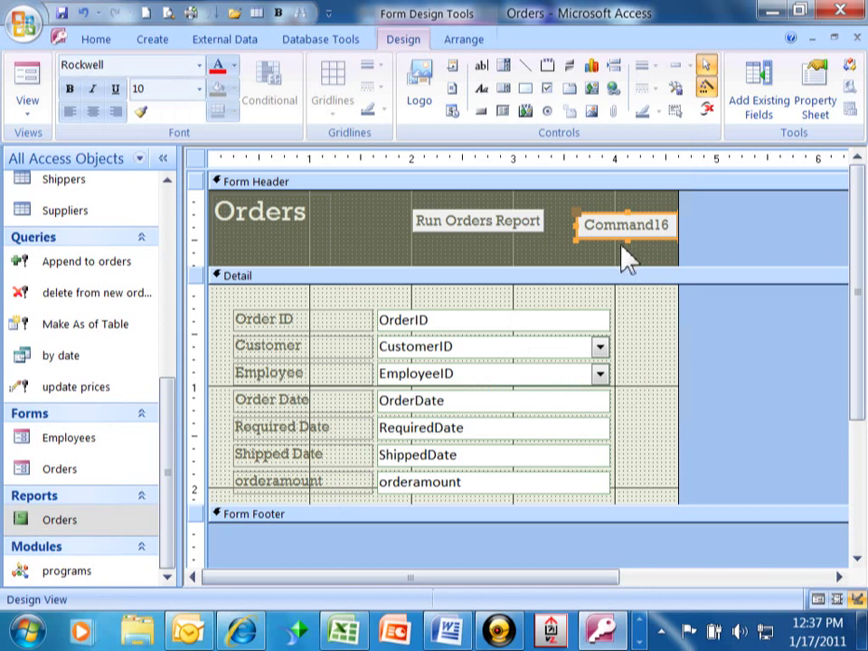
{"action": "key", "text": "Delete"}
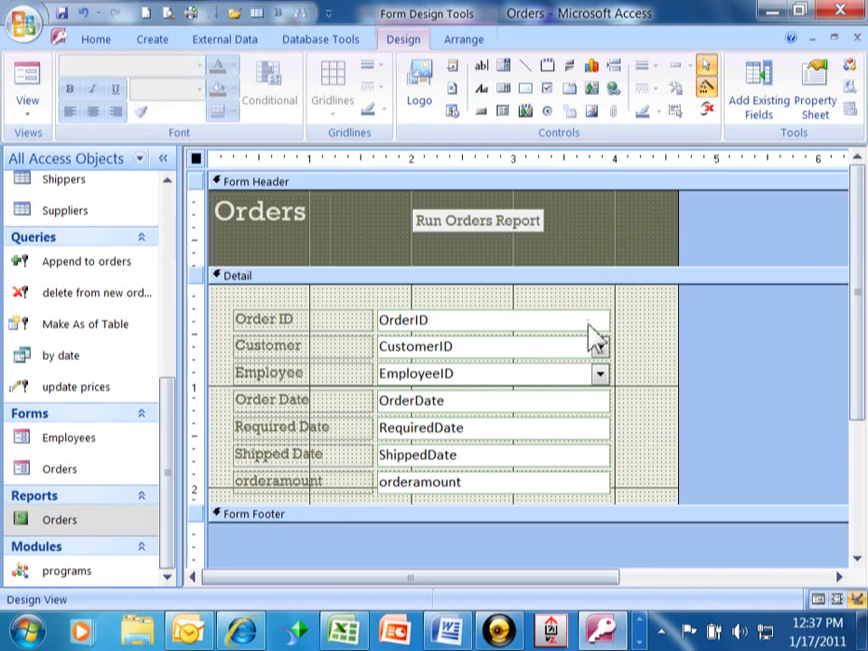
In Form View, test Run Orders Report's Orders report preview, then close the preview
{"action": "left_click", "coordinate": [28, 118]}
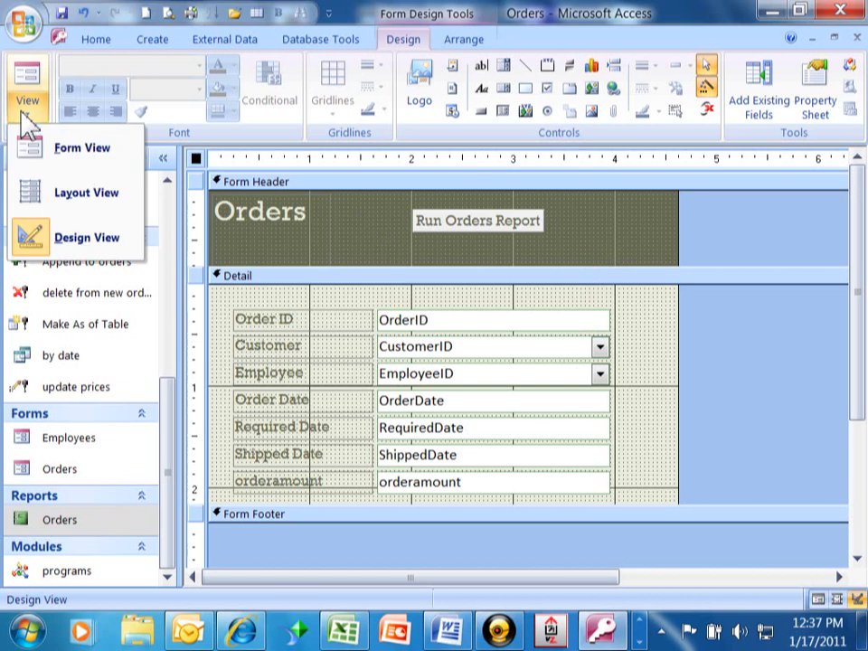
{"action": "left_click", "coordinate": [58, 154]}
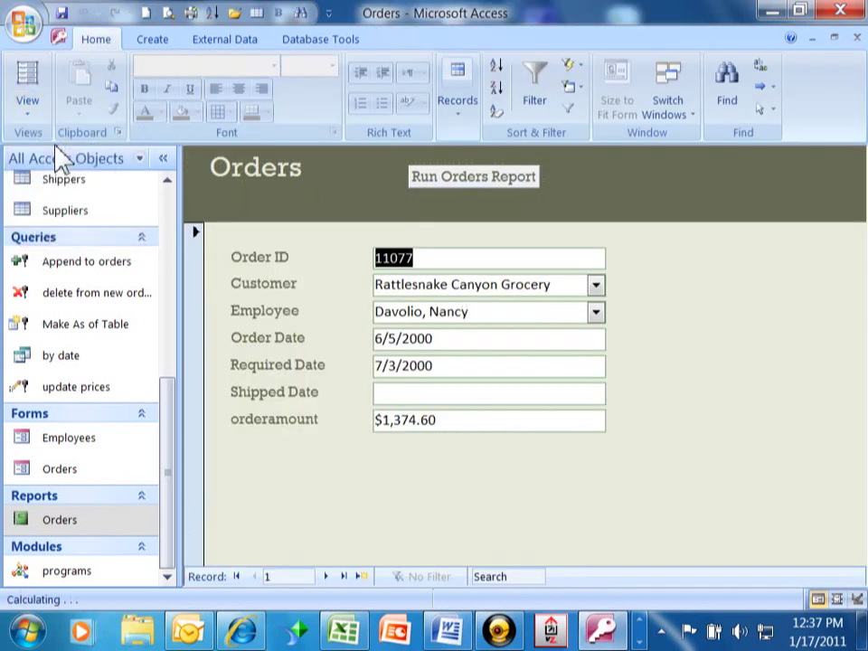
{"action": "left_click", "coordinate": [451, 189]}
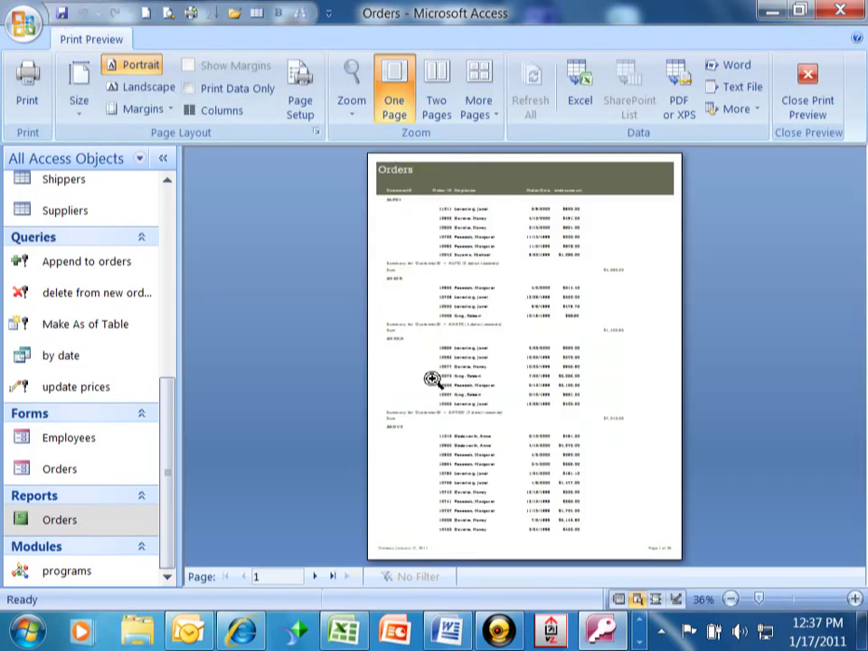
{"action": "left_click", "coordinate": [806, 107]}
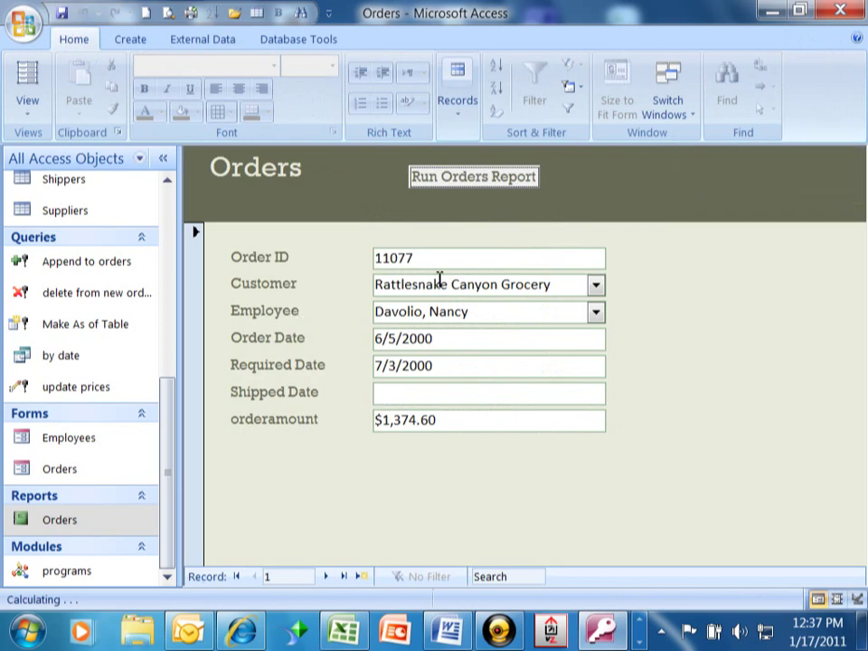